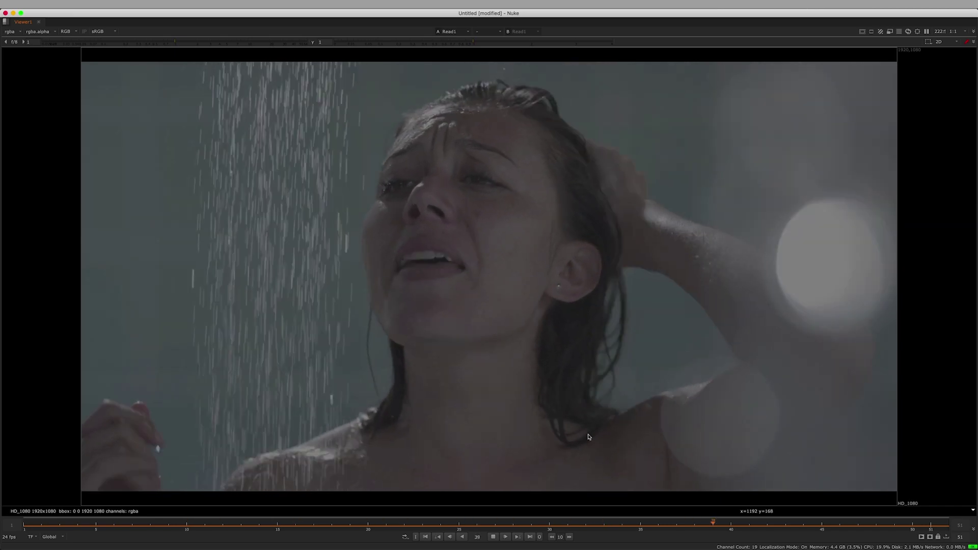
- Stop the clip playback, restore the full node layout and launch the Mocha interface from the Mocha Pro1 node
click(493, 539)
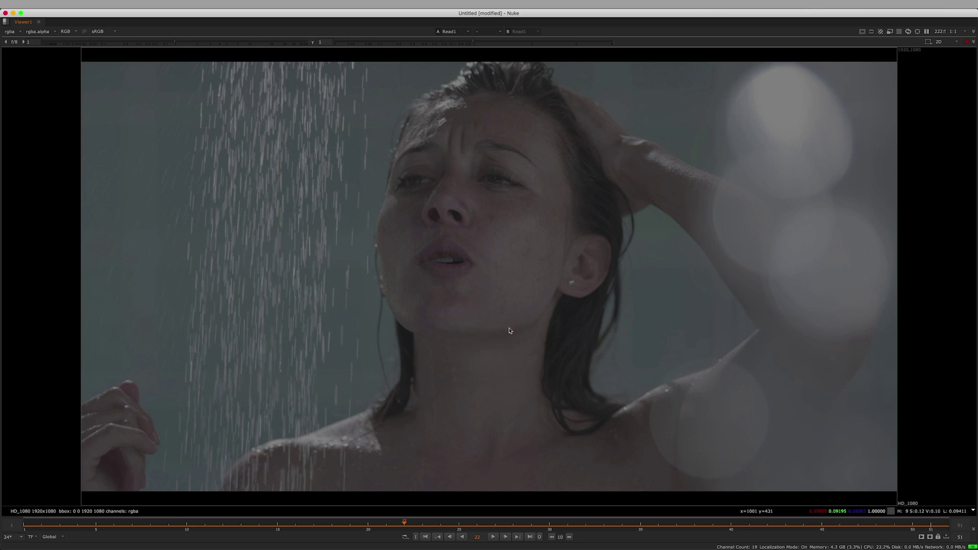
key(space)
drag(421, 437, 487, 450)
click(284, 456)
click(342, 468)
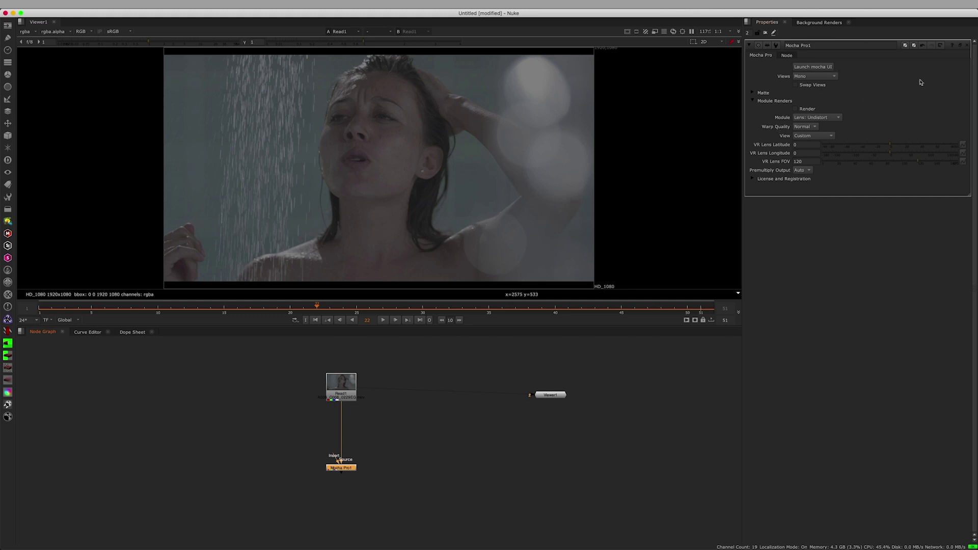
click(827, 66)
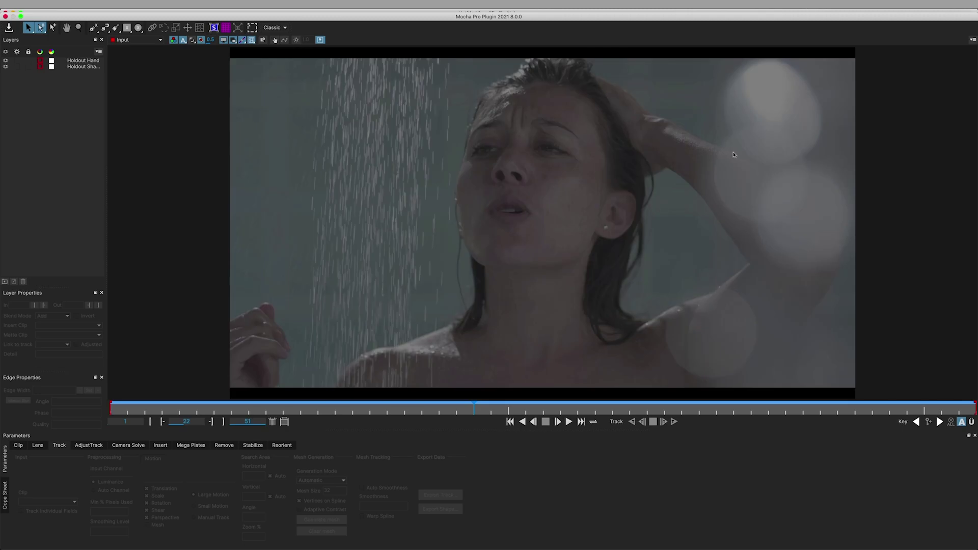
- Inspect the Holdout Hand layer's shape over the opening frames and go to frame 20
click(85, 61)
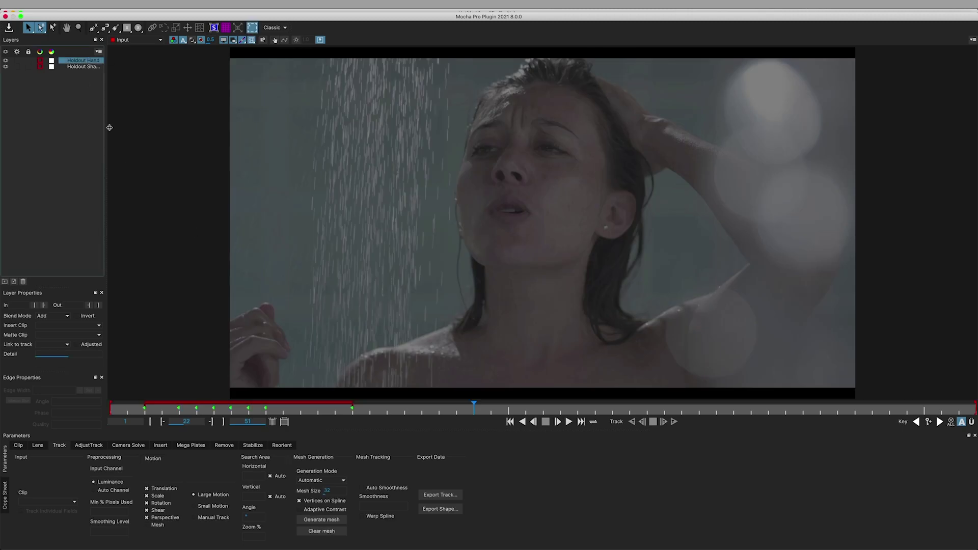
click(177, 412)
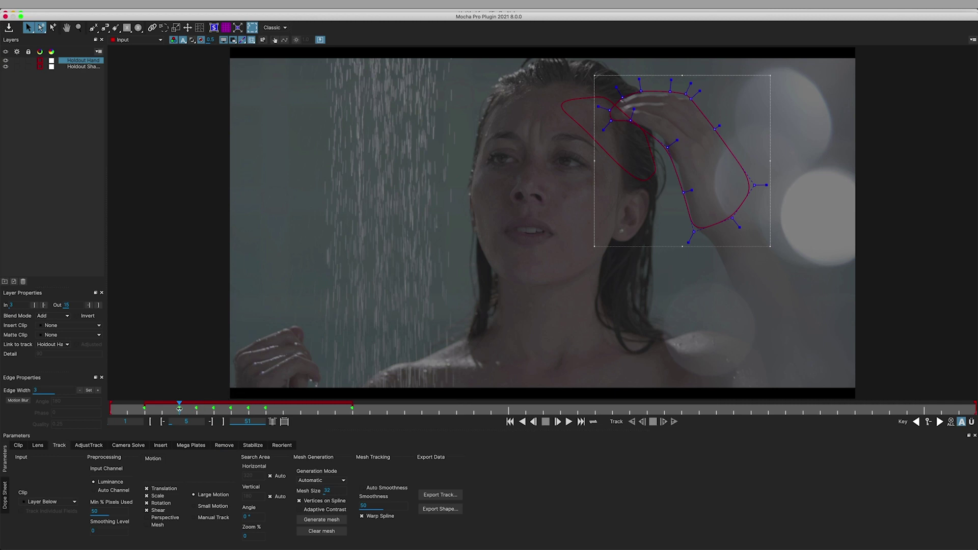
drag(201, 409, 228, 422)
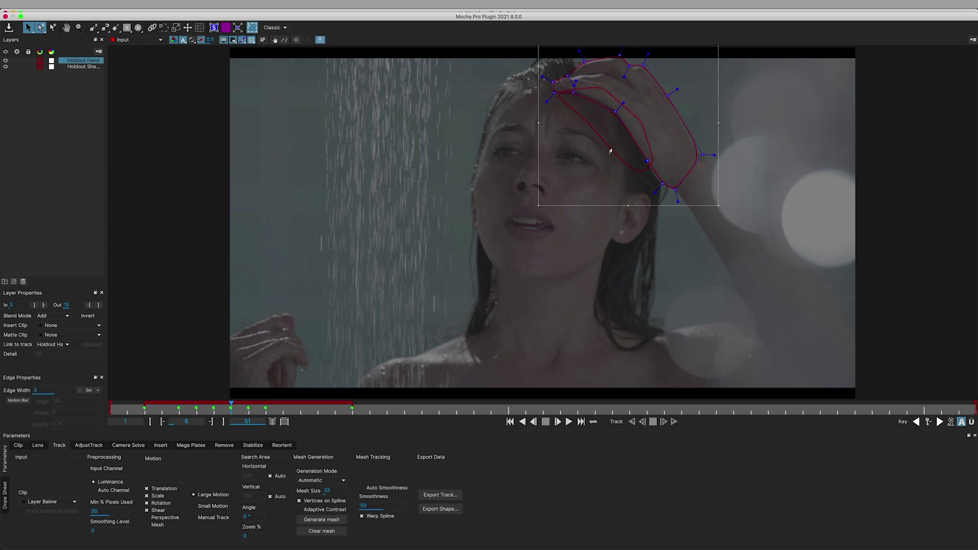
drag(230, 408, 439, 432)
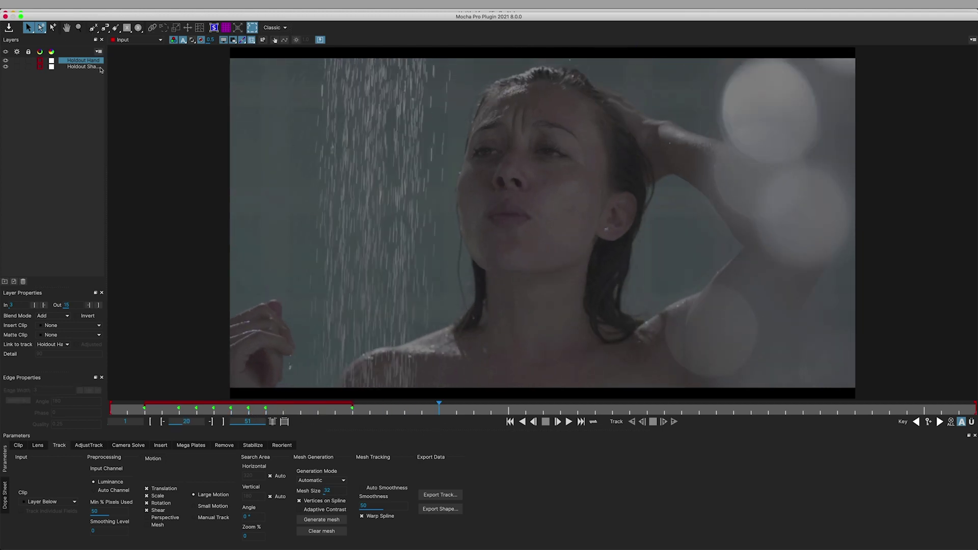
- On frame 20, draw a closed X-spline around the forehead, following the eyebrows and nose bridge, and smooth its curves
click(94, 28)
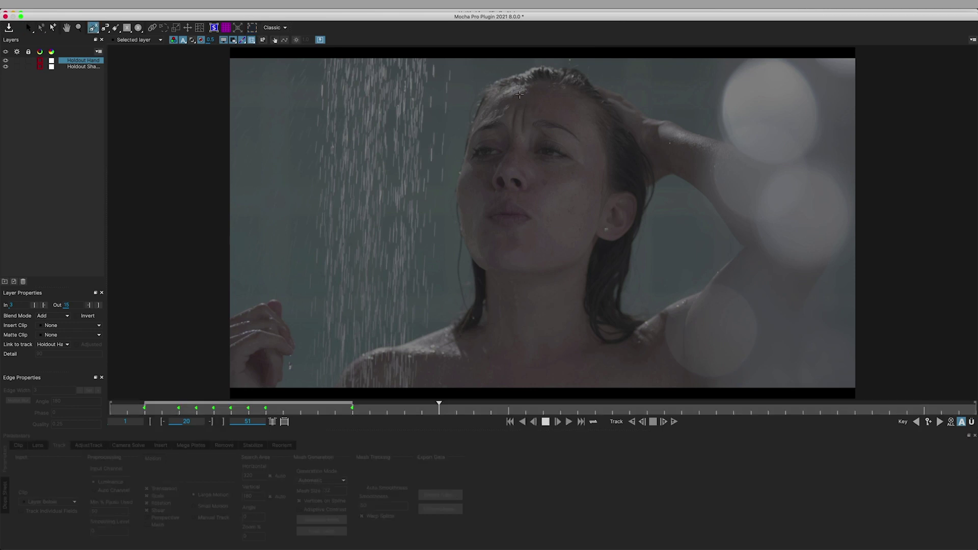
click(487, 104)
click(561, 98)
click(591, 119)
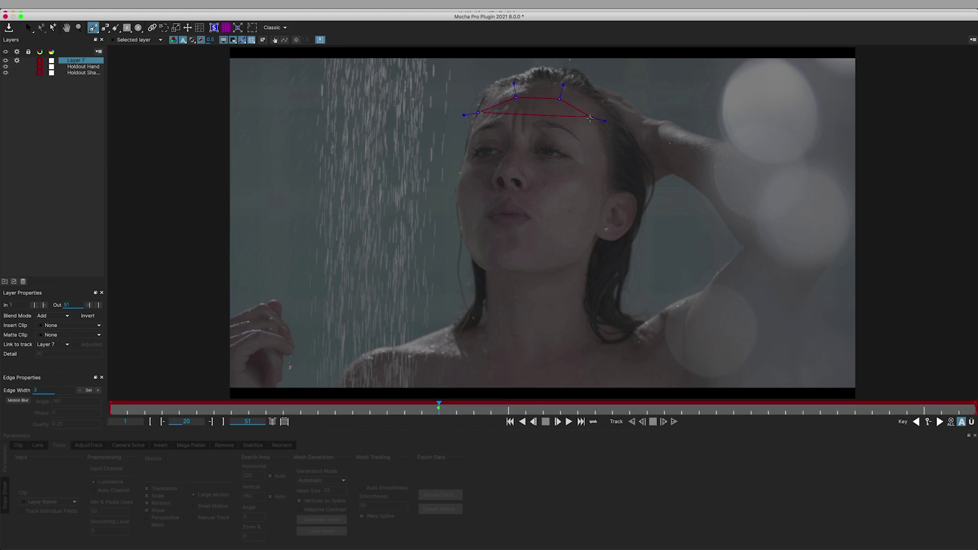
click(591, 149)
click(569, 134)
click(530, 131)
click(524, 151)
click(509, 149)
click(508, 134)
click(488, 131)
click(498, 127)
click(474, 137)
click(465, 151)
right_click(473, 109)
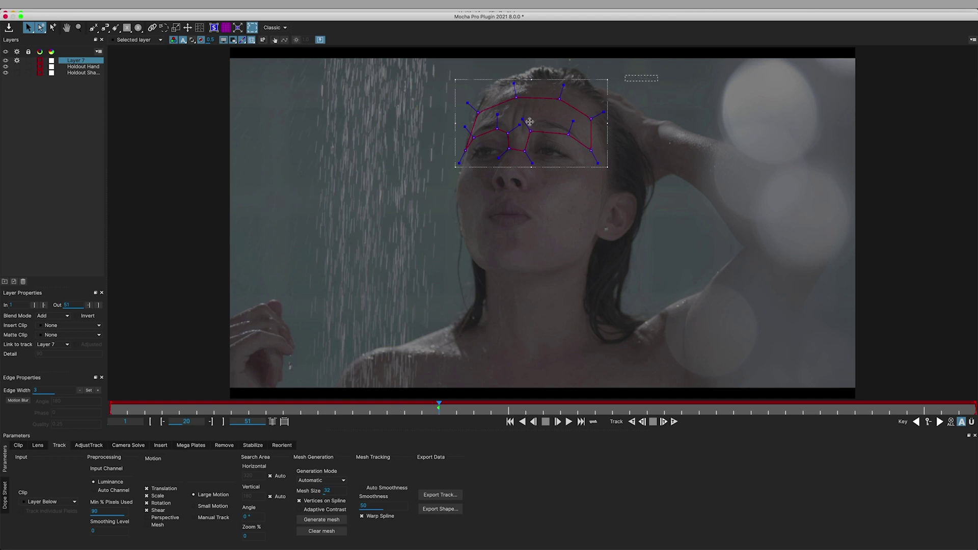
drag(523, 119, 524, 122)
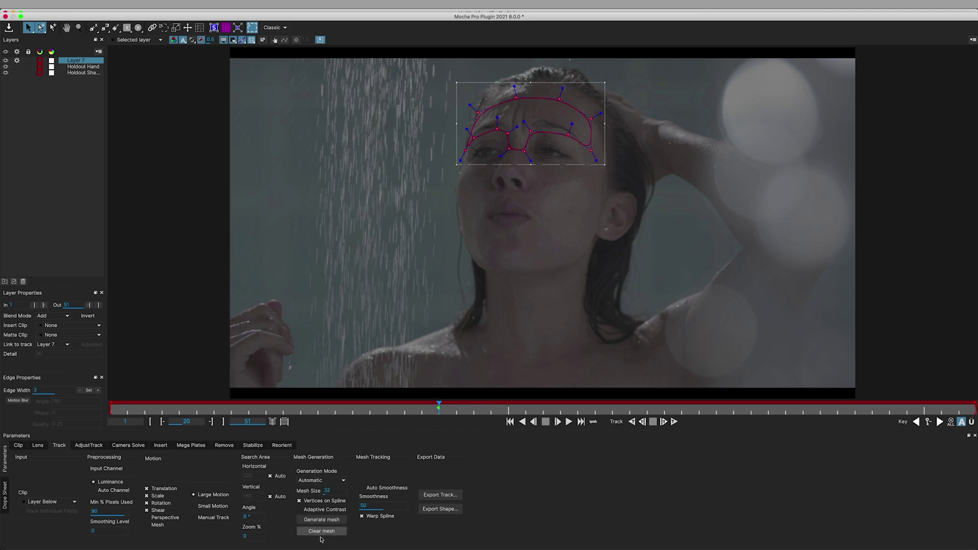
- Enable Mesh motion for the forehead layer and generate a Uniform mesh, both with and without Vertices on Spline
click(158, 526)
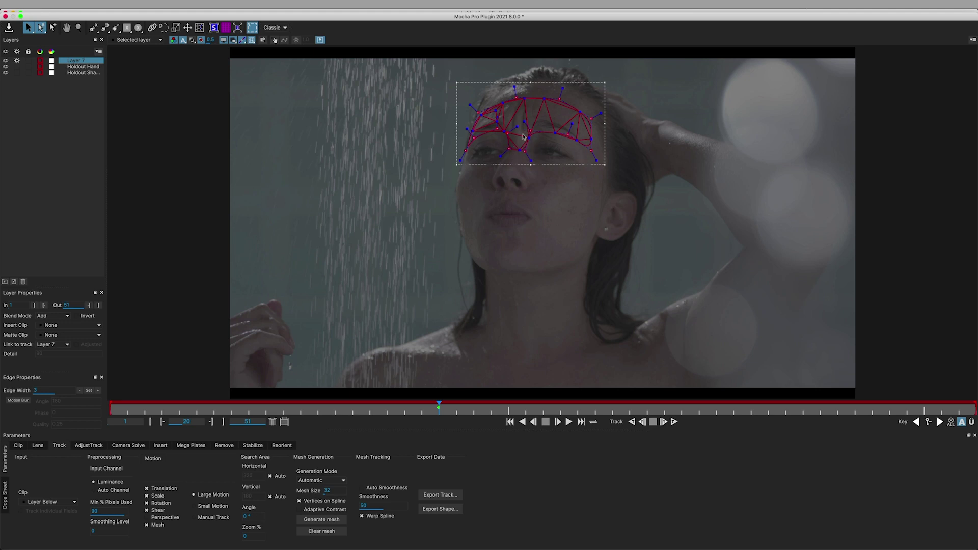
click(340, 481)
click(328, 498)
click(323, 521)
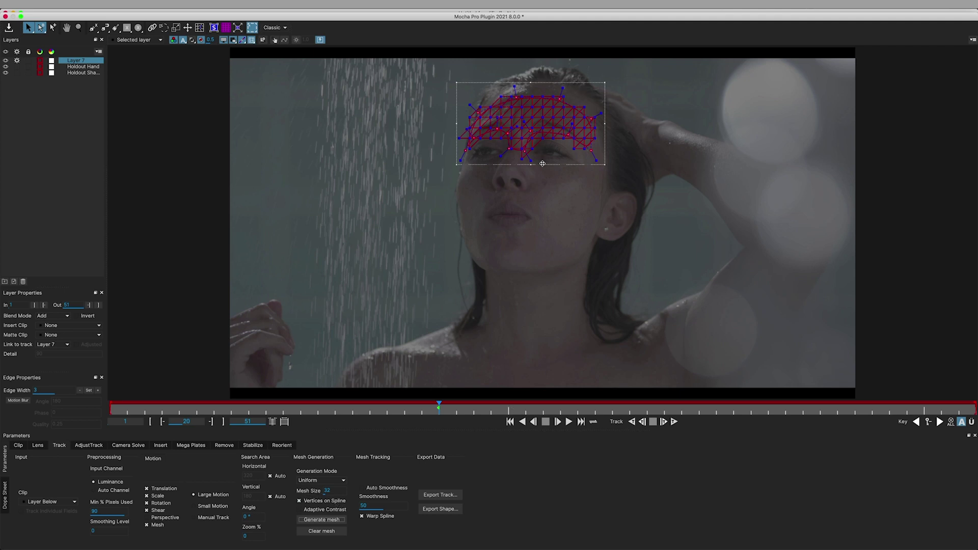
click(311, 503)
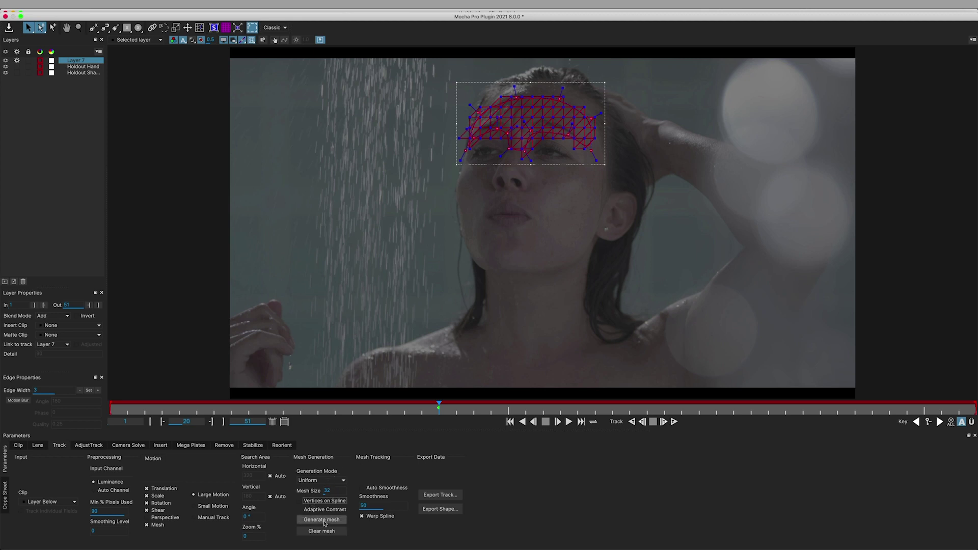
click(325, 521)
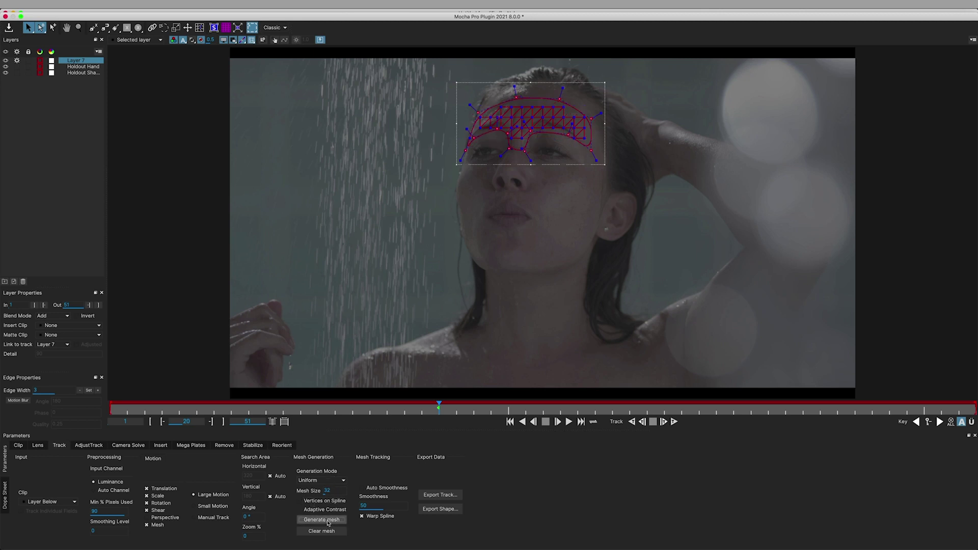
- Set mesh generation to Automatic with Vertices on Spline enabled and regenerate the forehead mesh
click(332, 481)
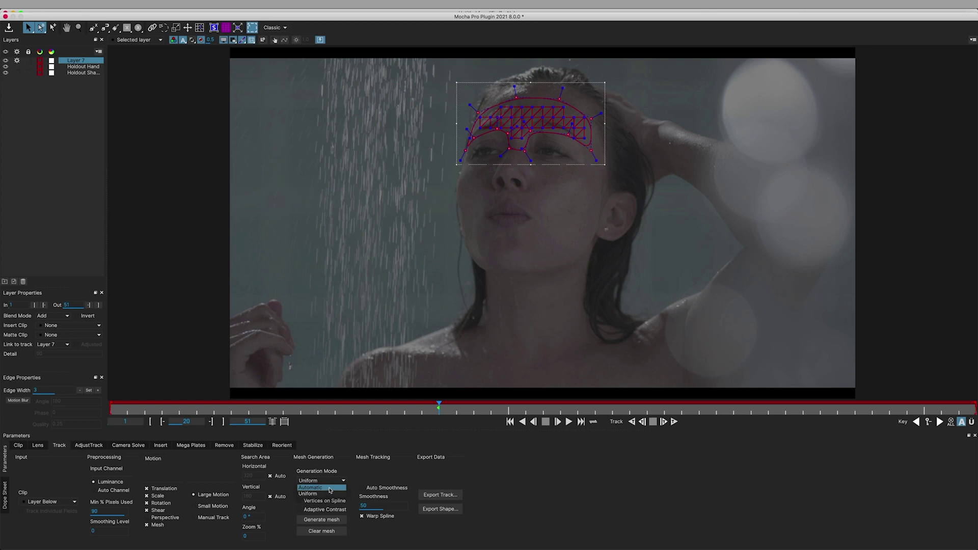
click(330, 488)
click(321, 501)
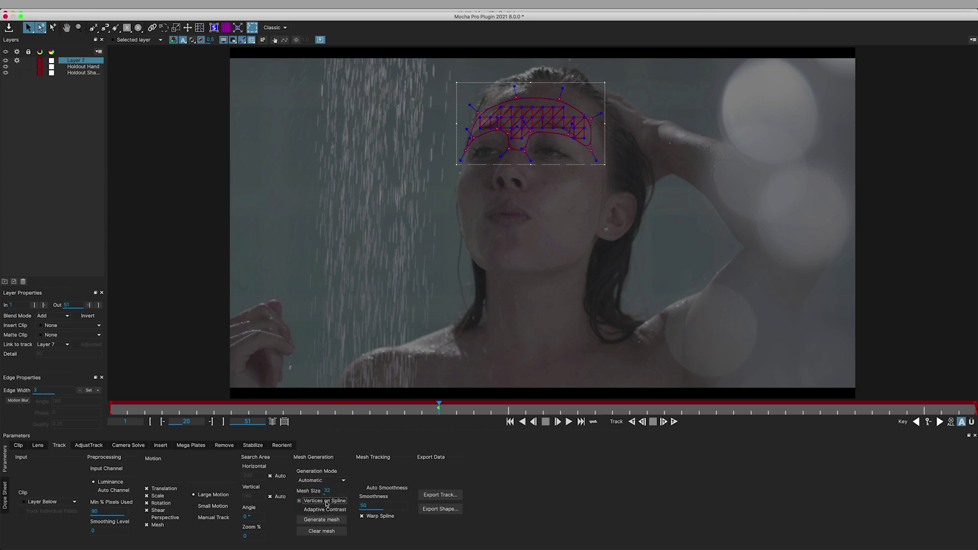
click(335, 519)
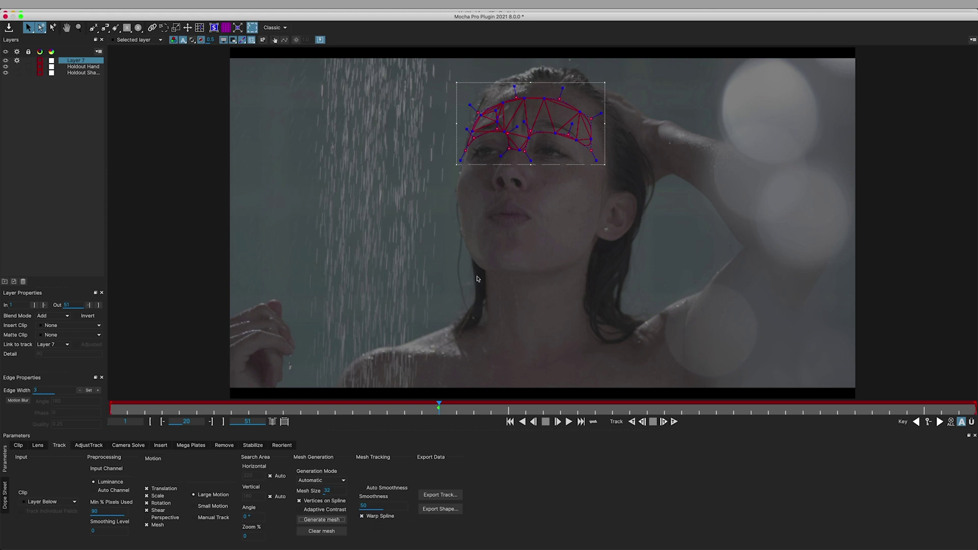
- Rename the forehead layer to "Mesh Track Forehead" and move it below both holdout layers
click(82, 62)
double_click(83, 61)
text(Me)
text(sh Track Forehead)
key(Return)
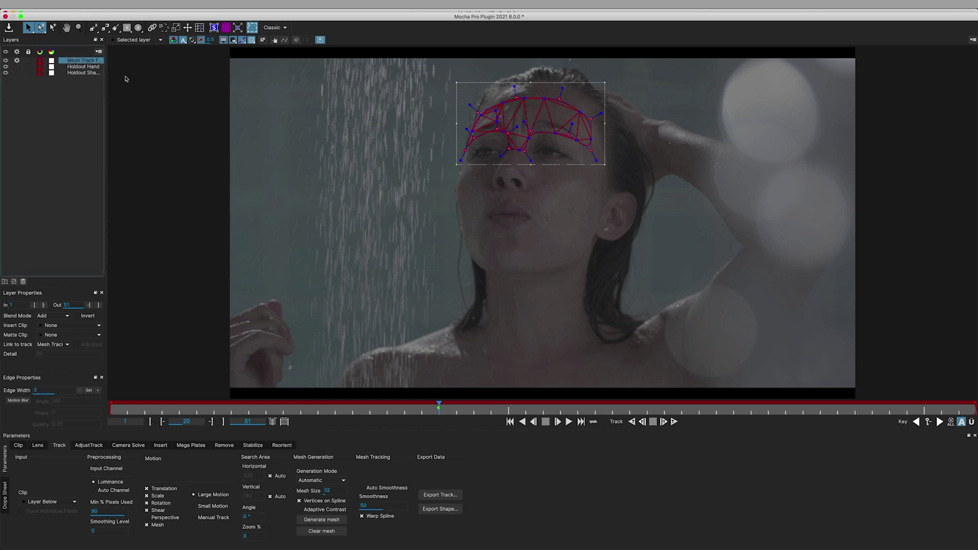
drag(77, 61, 84, 81)
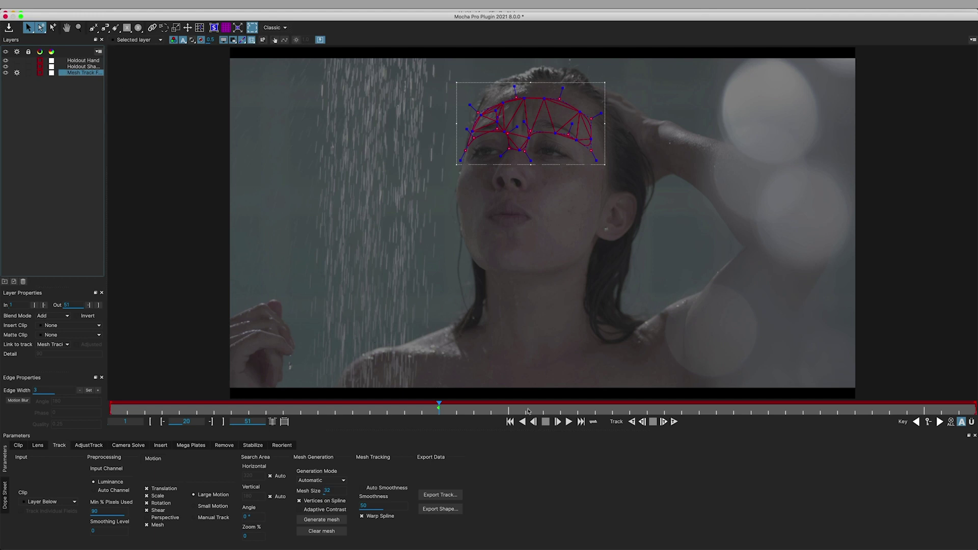
- Track the forehead mesh backwards from frame 20 to frame 1, and forwards from frame 20 to the clip's end
click(633, 423)
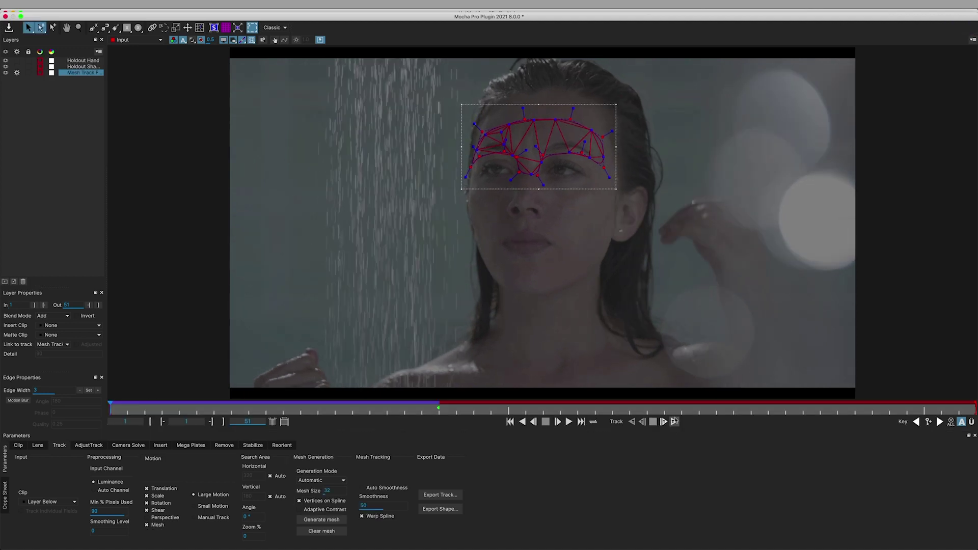
click(434, 413)
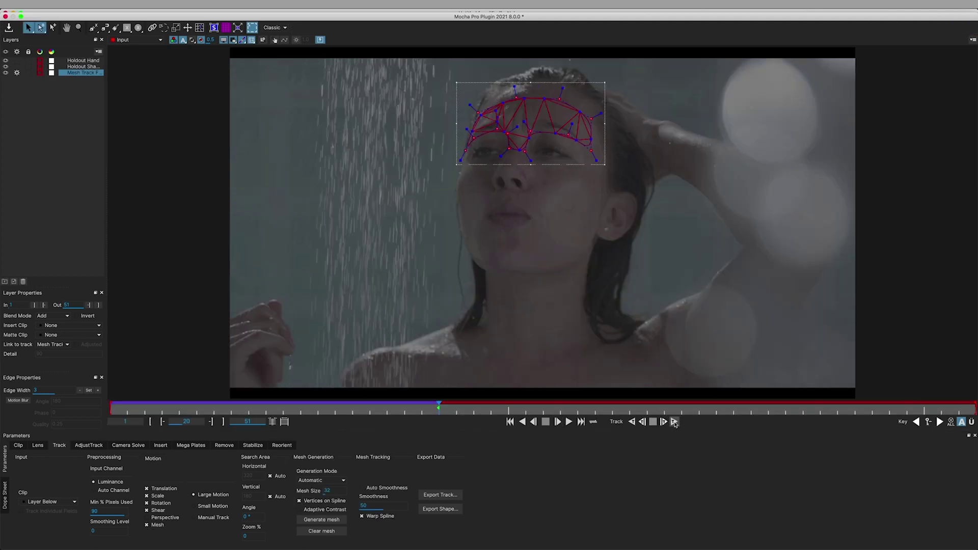
click(664, 421)
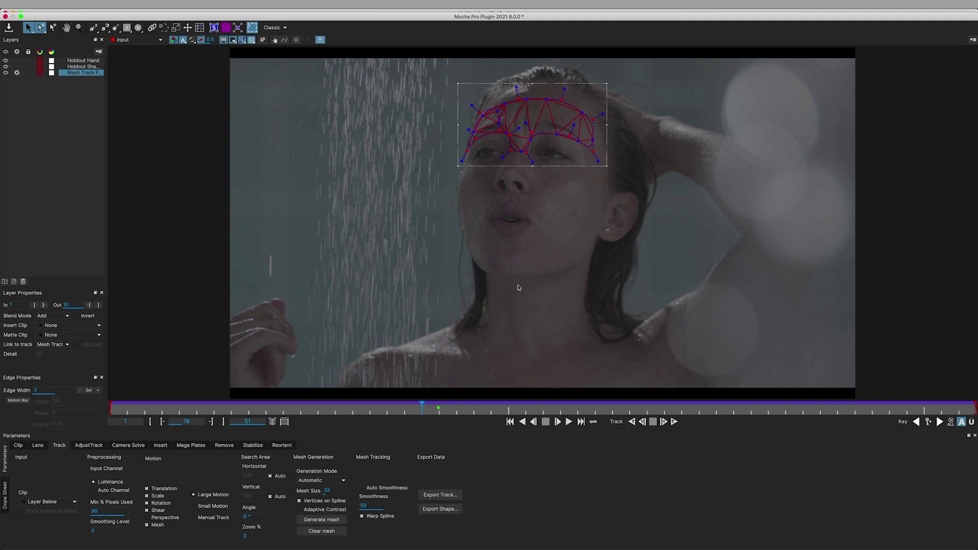
- Enable Mesh Warp in the Stabilize module for the forehead layer and hide the spline and mesh overlays
click(254, 445)
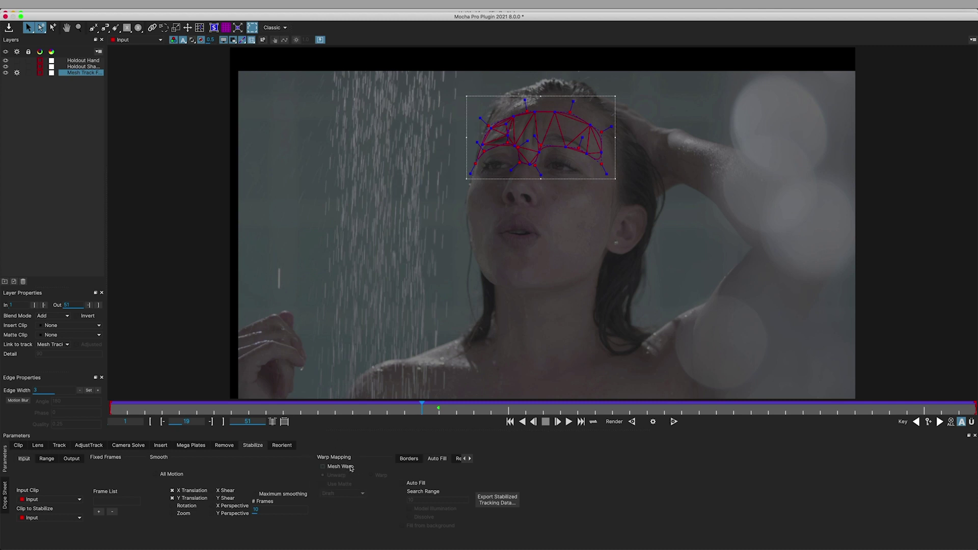
click(324, 467)
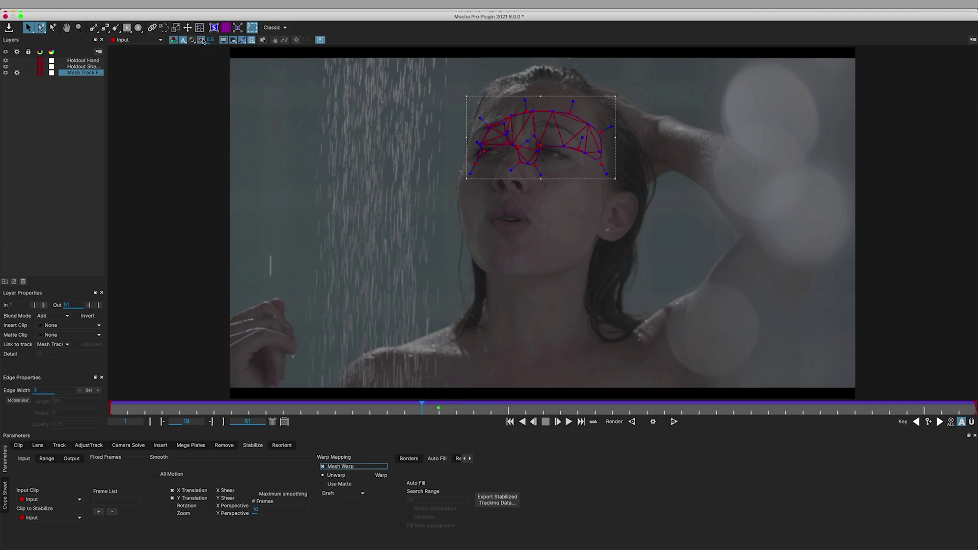
click(234, 42)
click(252, 41)
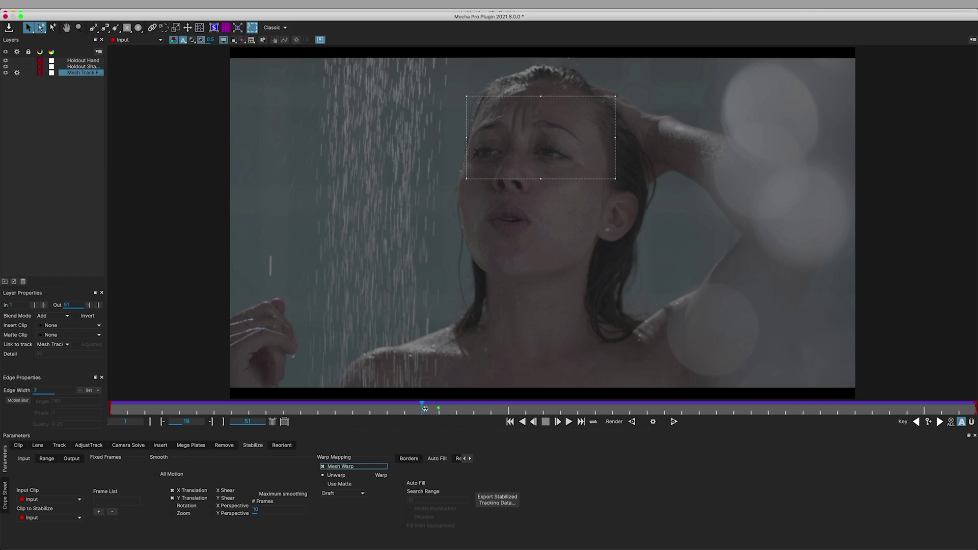
- Scrub through the second half of the clip to examine the mesh-stabilized forehead, ending at frame 22
drag(425, 409, 665, 409)
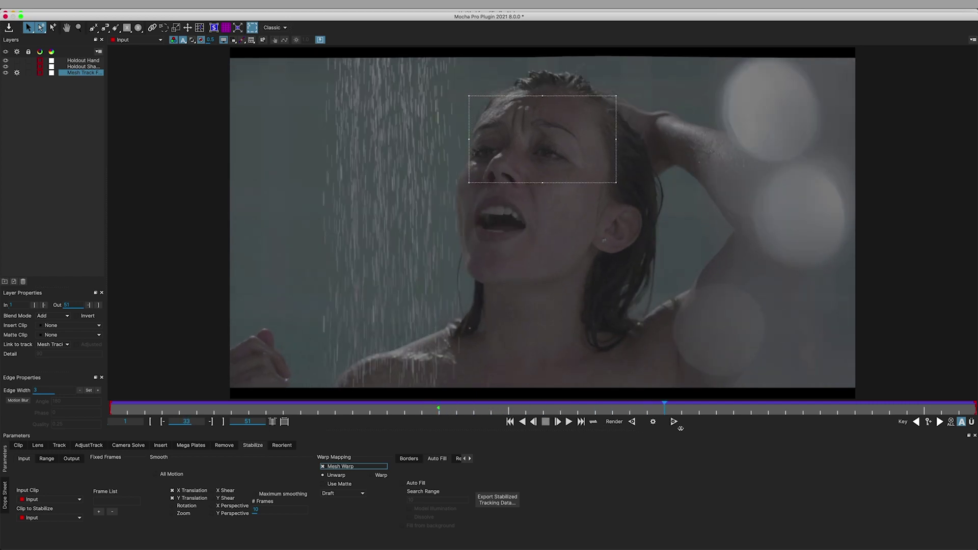
click(675, 422)
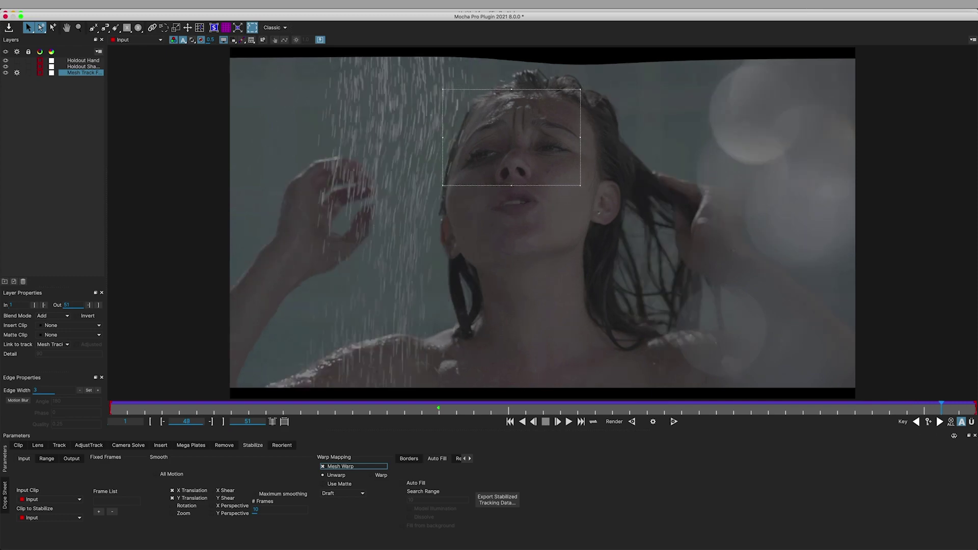
drag(954, 436, 474, 408)
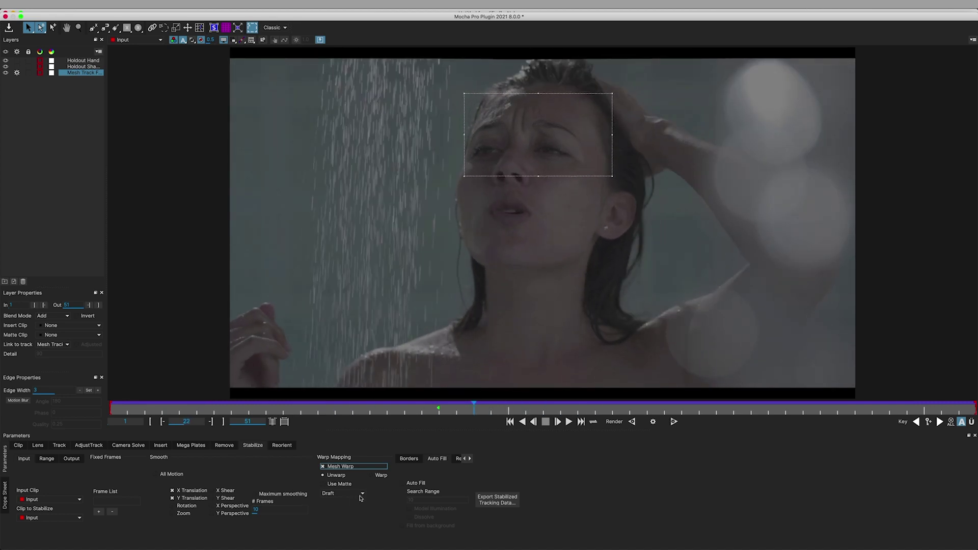
- Set the Mesh Warp quality to High and check the stabilized forehead over the earlier frames
click(360, 499)
click(352, 516)
drag(482, 411, 353, 415)
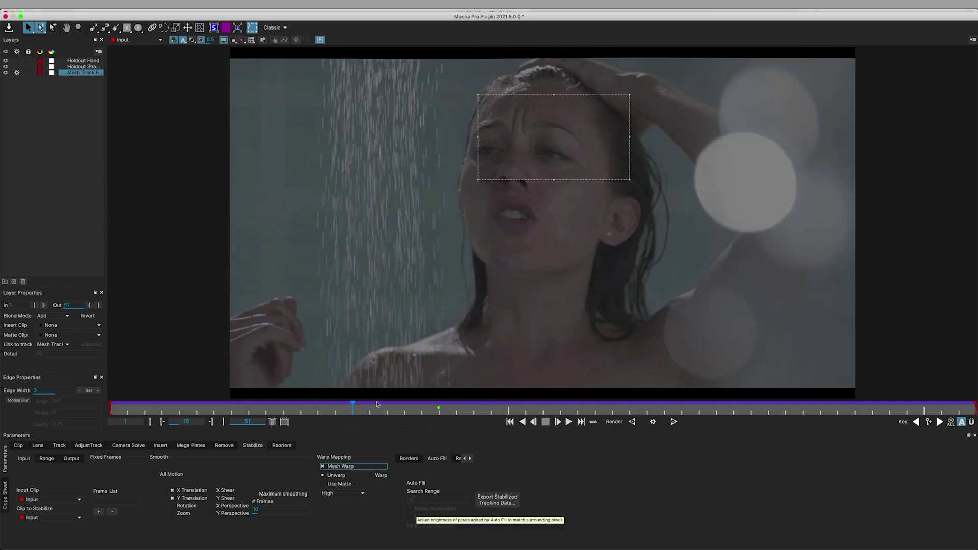
drag(353, 409, 163, 409)
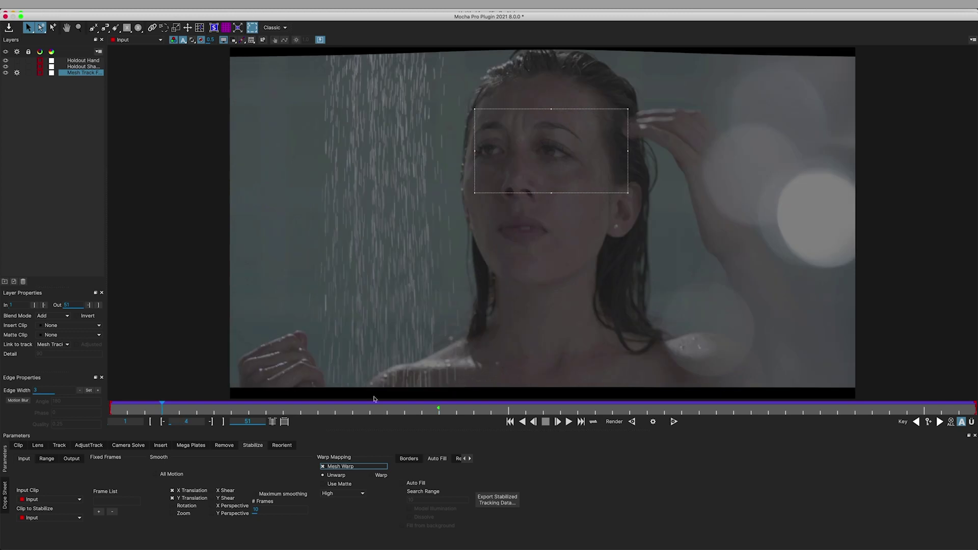
- Save the Mocha project and close its window to return to Nuke
click(9, 28)
click(5, 16)
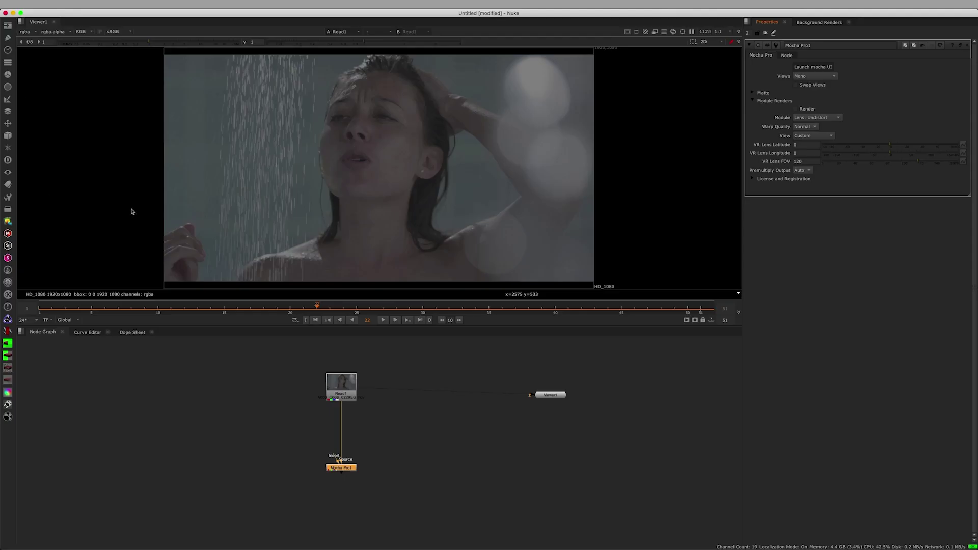
- Set the Mocha Pro1 node's render module to Stabilize: Unwarp
click(350, 470)
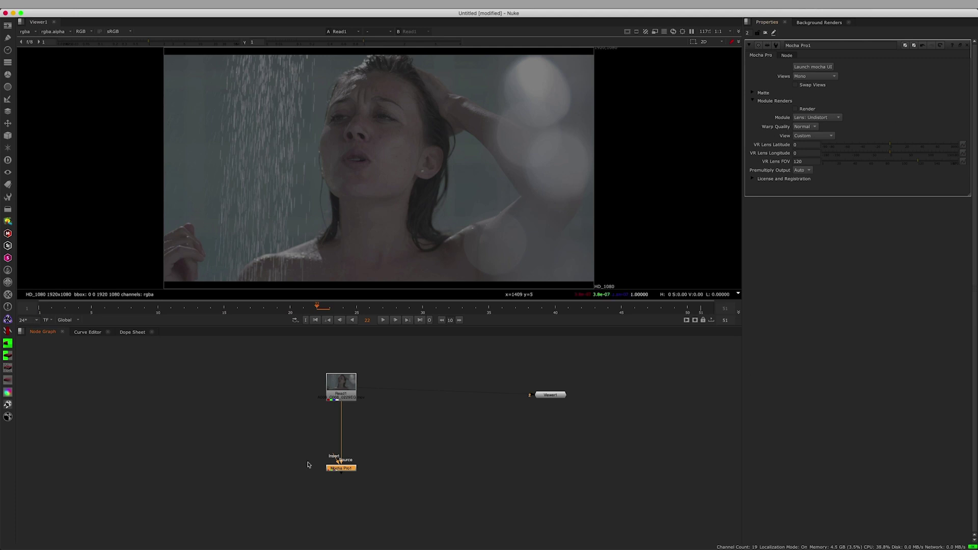
click(826, 119)
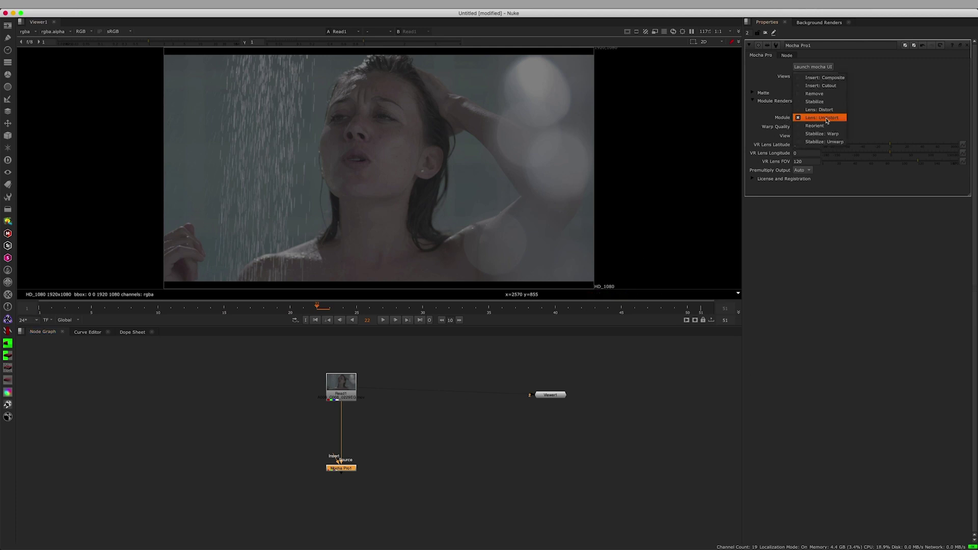
click(839, 144)
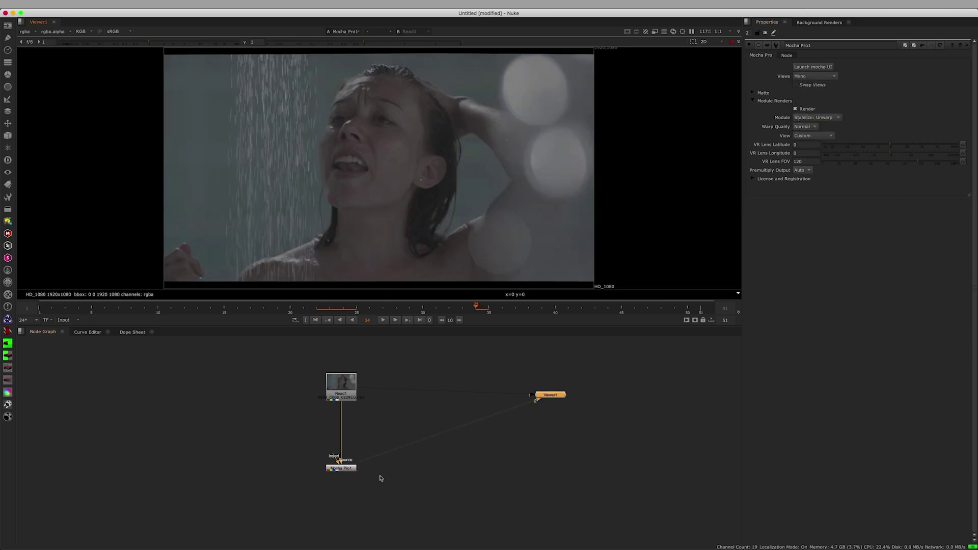
- Connect the Mocha Pro1 node to the viewer's second input and scrub the clip to examine the unwarped stabilization
click(357, 469)
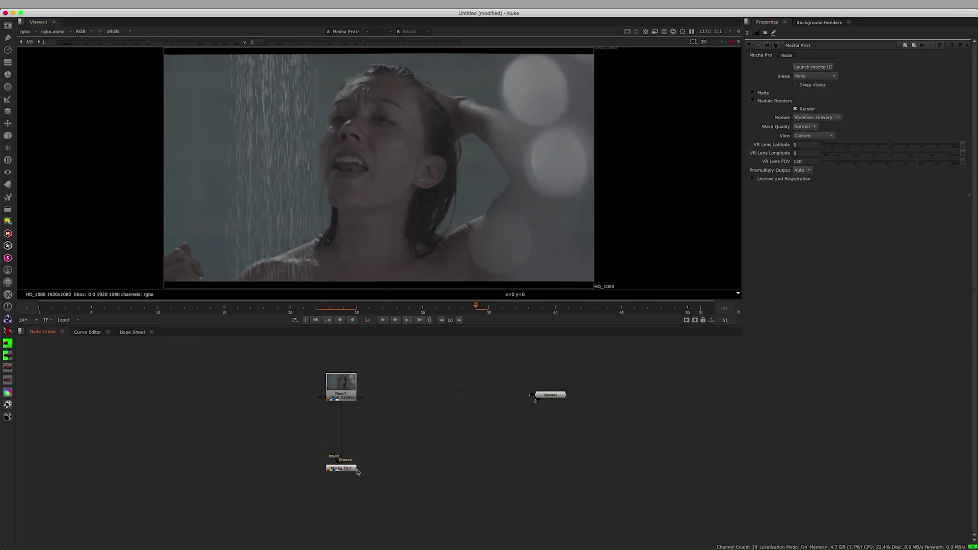
click(351, 470)
key(2)
click(116, 311)
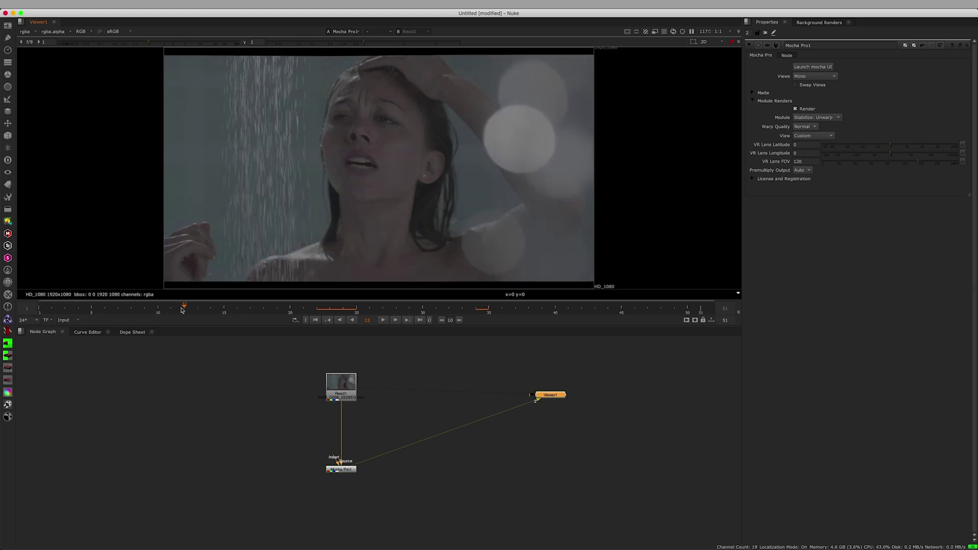
drag(113, 315, 352, 317)
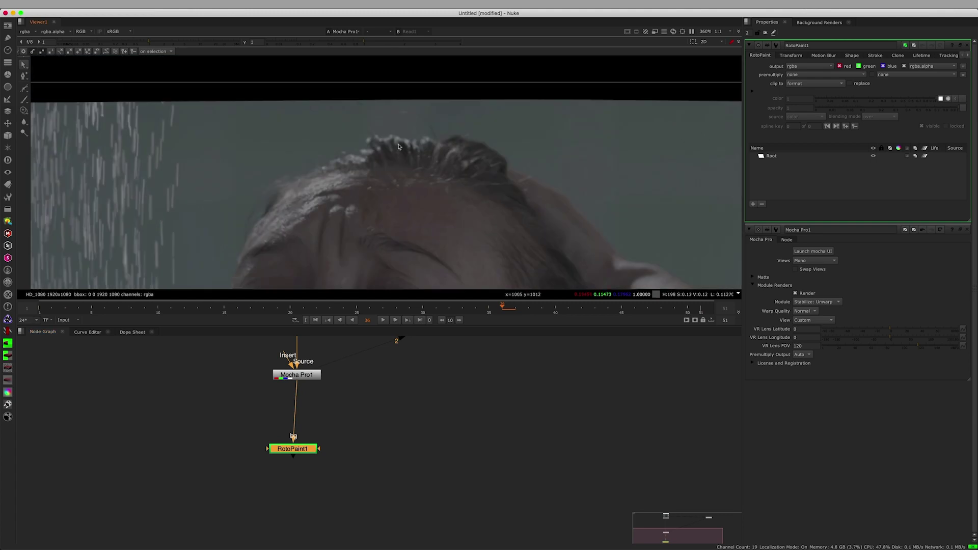
- Zoom in on the forehead, retouch the wrinkles with RotoPaint1's Clone tool, and set the topmost clone stroke's blending mode to max
key(c)
scroll(399, 146, up, 8)
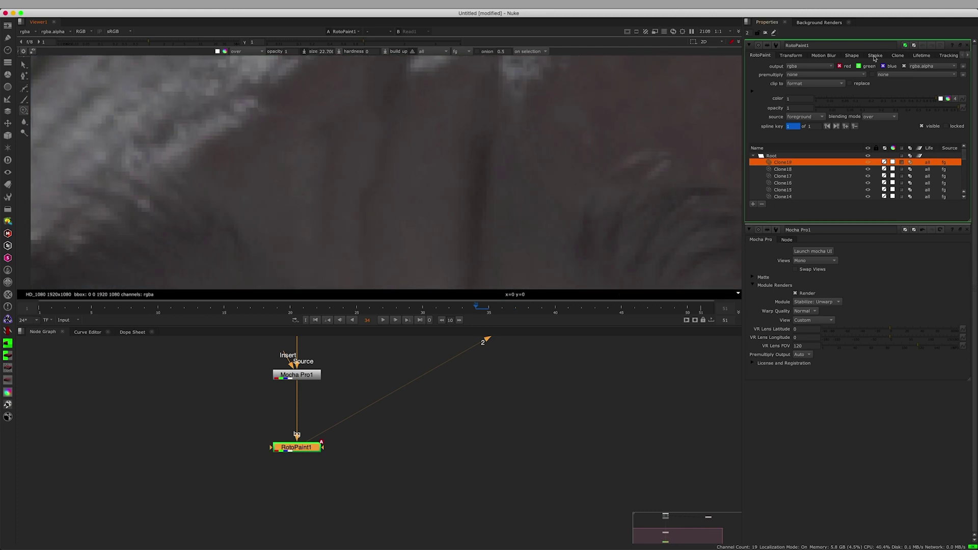
click(879, 116)
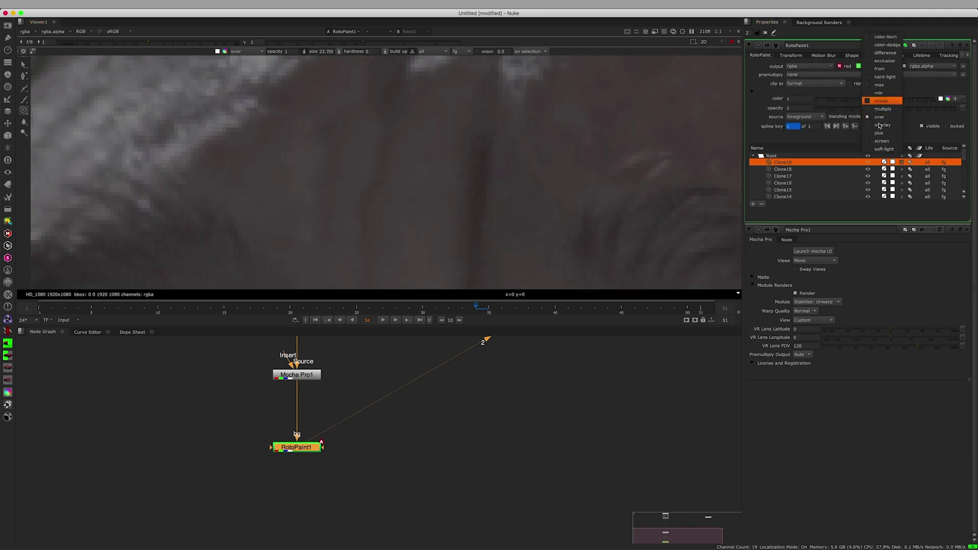
click(877, 87)
scroll(484, 190, down, 5)
drag(493, 158, 305, 141)
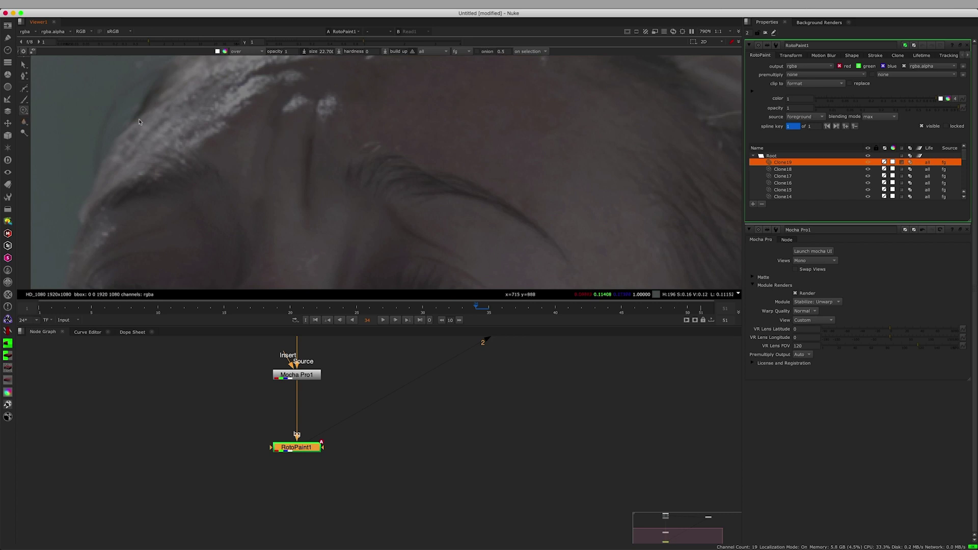
- Connect Mocha Pro1 to the viewer's first input and compare it with the RotoPaint1 result on the second input
click(297, 375)
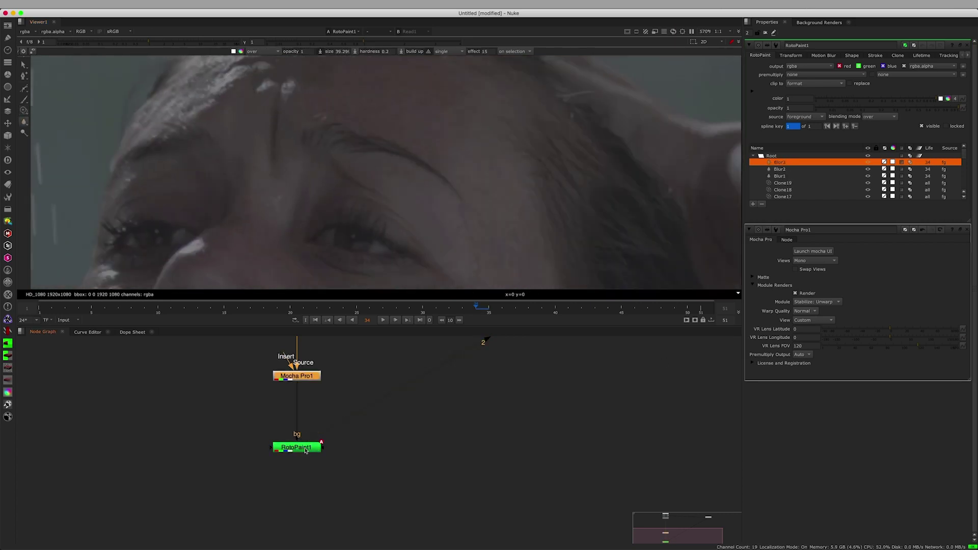
key(1)
click(313, 389)
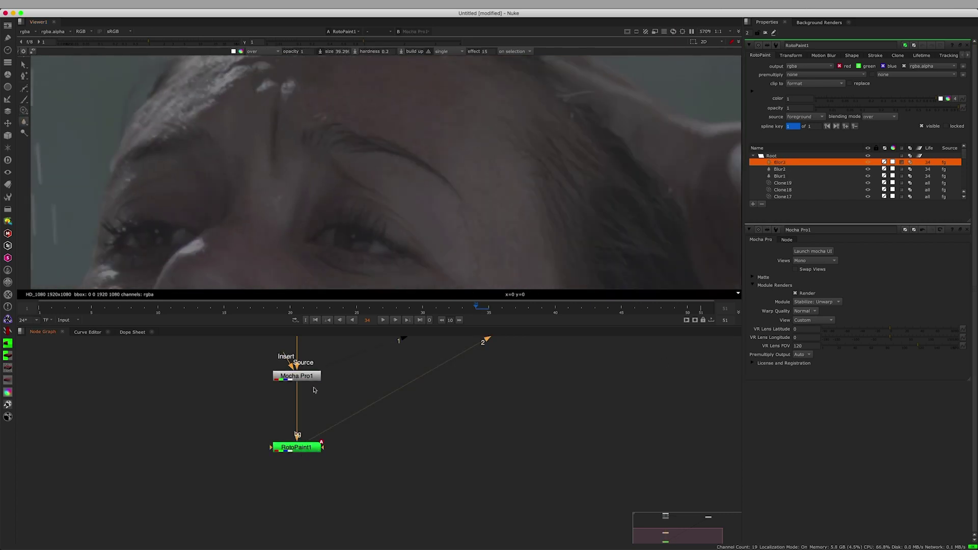
key(2)
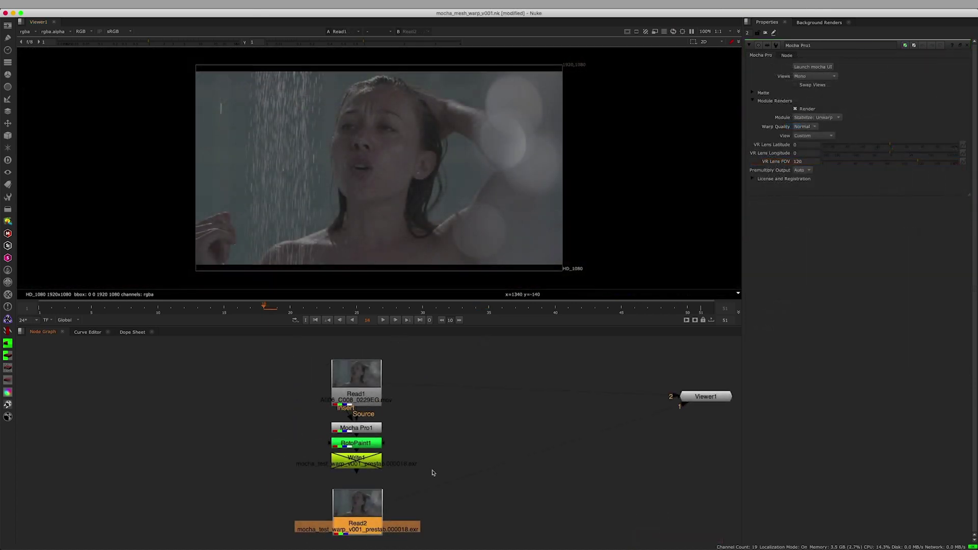
- Duplicate the Mocha Pro1 node and place the copy directly beneath Read2, with Read2 feeding its Source input
scroll(434, 461, down, 2)
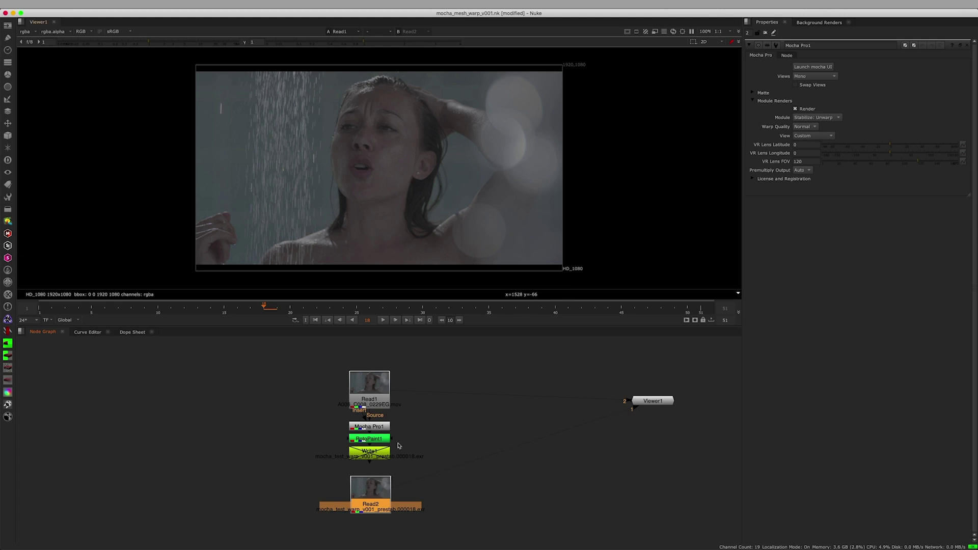
drag(448, 519, 441, 518)
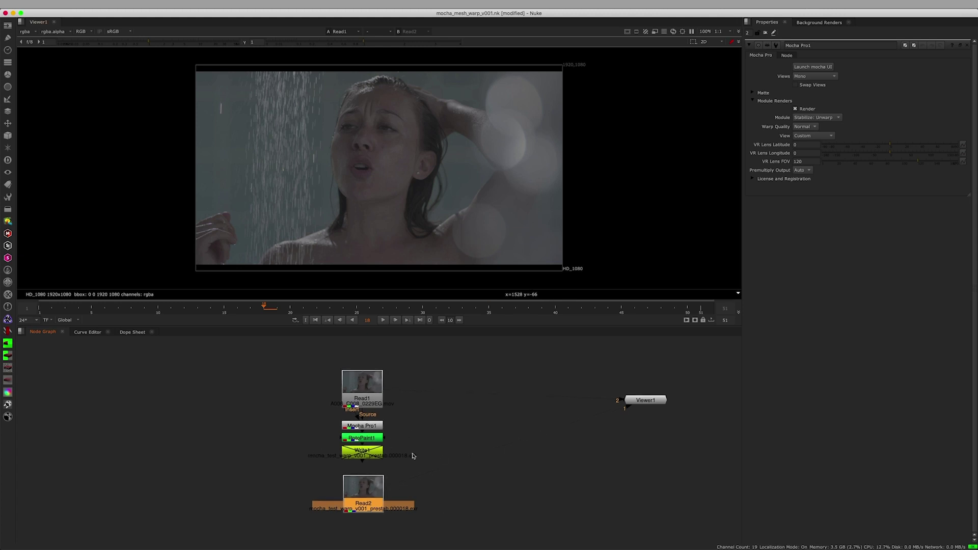
drag(443, 436, 403, 421)
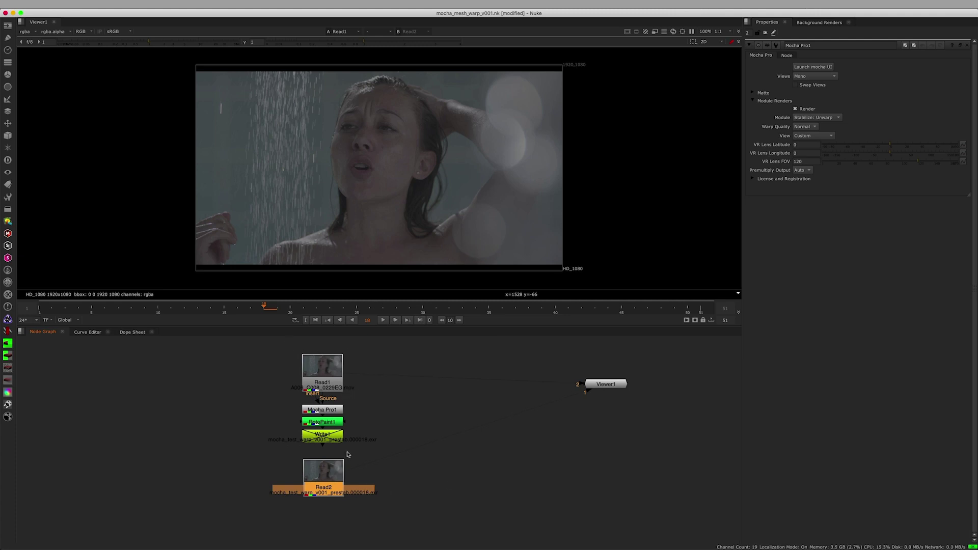
click(334, 410)
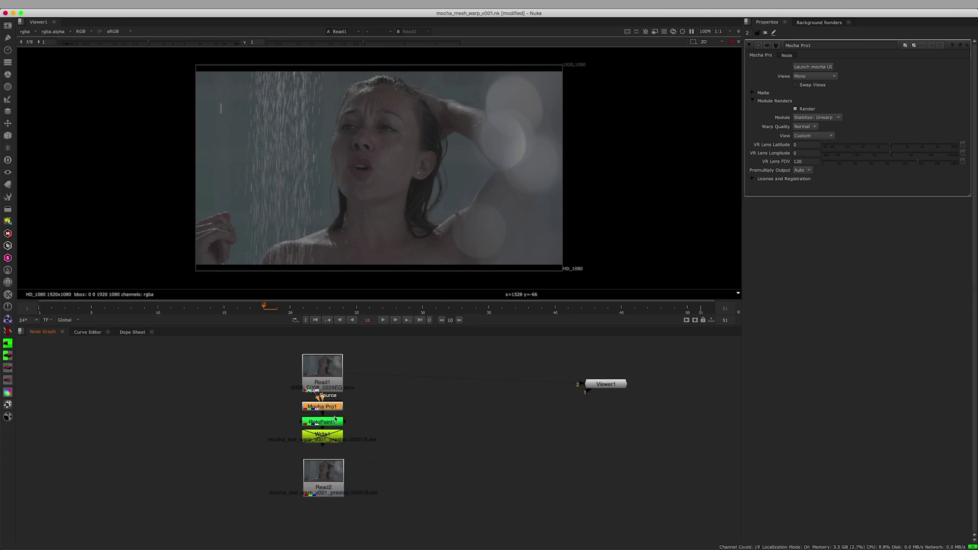
drag(353, 519, 350, 469)
click(310, 507)
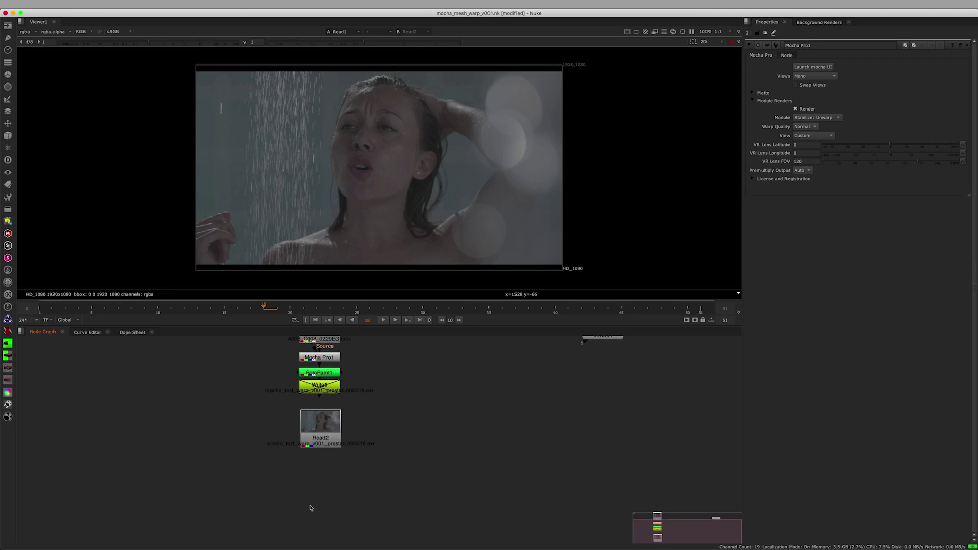
key(super+v)
drag(319, 501, 320, 436)
drag(318, 516, 329, 471)
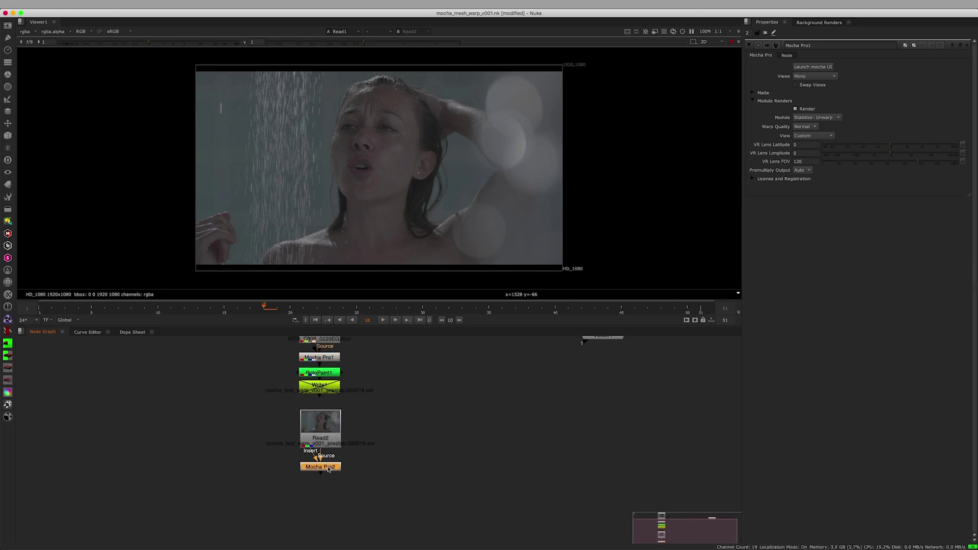
- Open the properties of the duplicated Mocha Pro node and set its render module to Stabilize: Warp
key(Return)
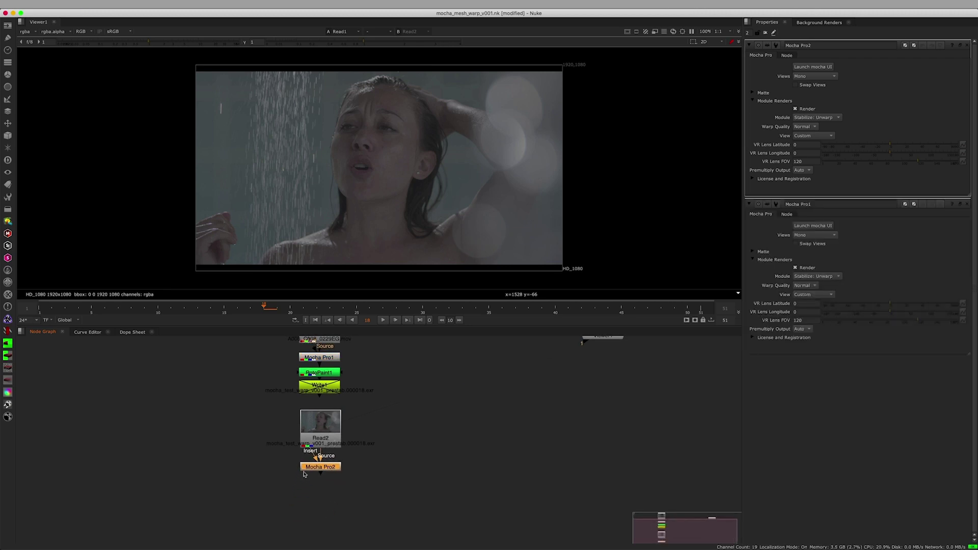
click(819, 119)
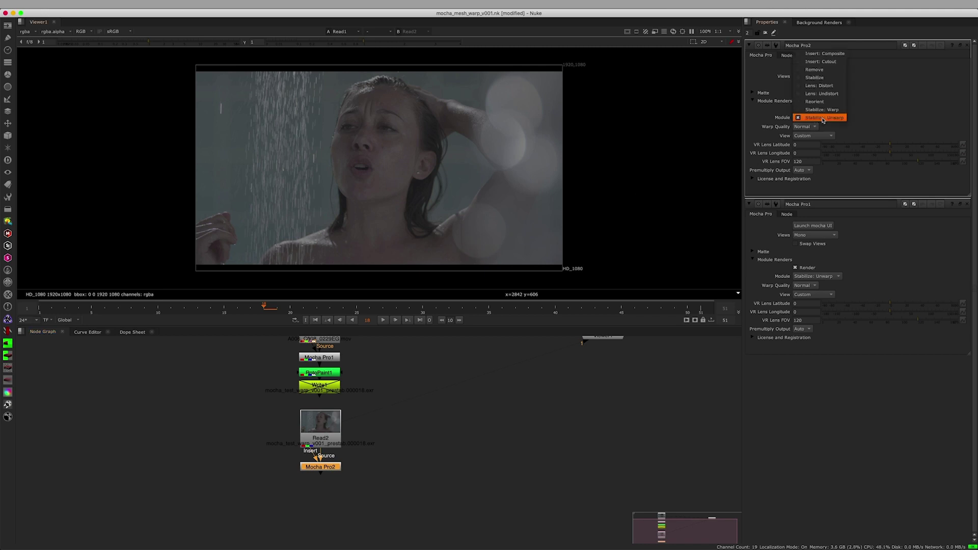
click(829, 111)
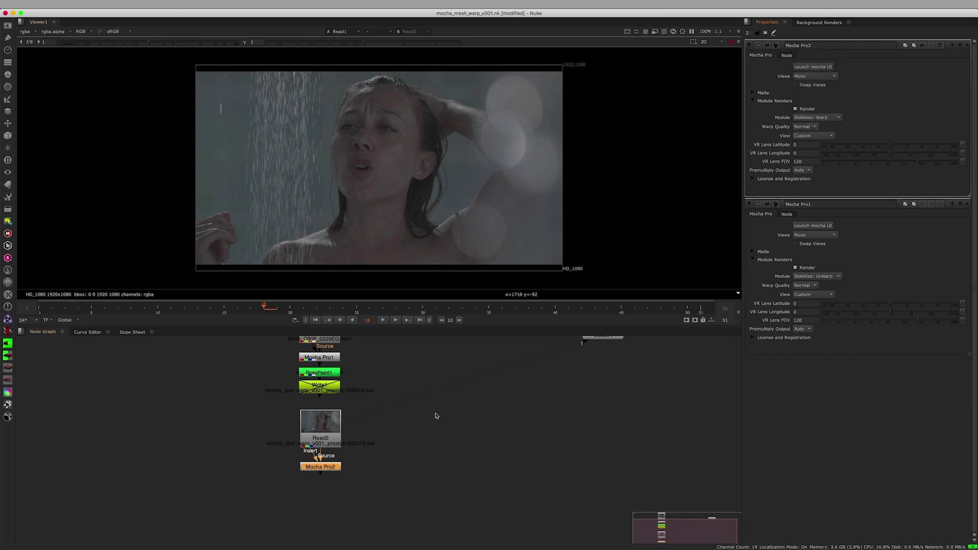
- Connect the duplicated Mocha Pro node to the viewer's second input and play the clip to review the re-warped retouch
click(320, 388)
drag(380, 462, 399, 423)
key(1)
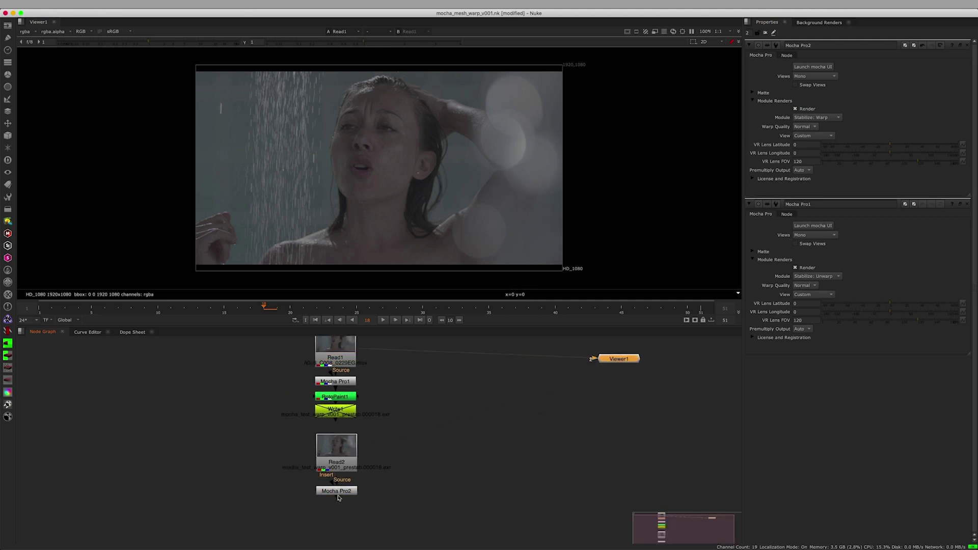
click(336, 492)
key(2)
key(2)
click(384, 320)
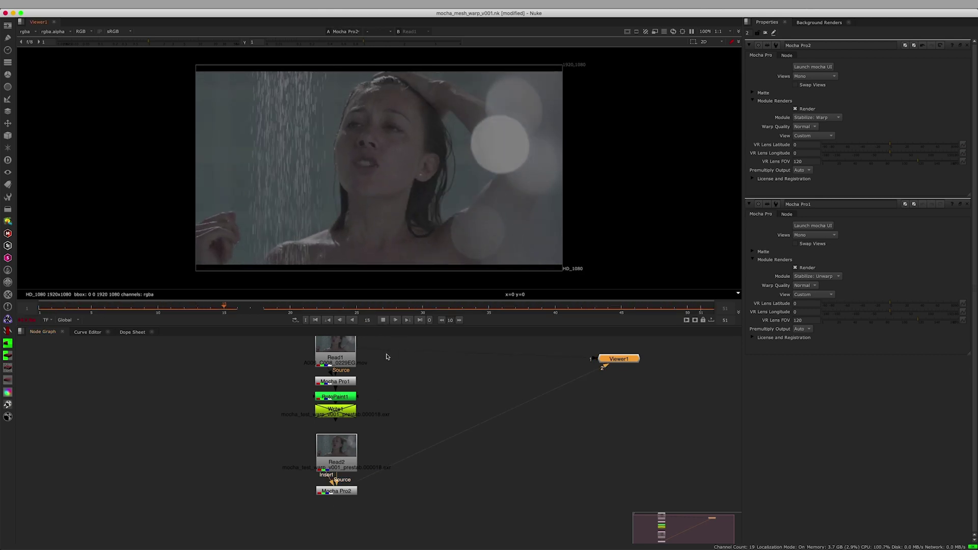
click(384, 321)
drag(421, 407, 422, 426)
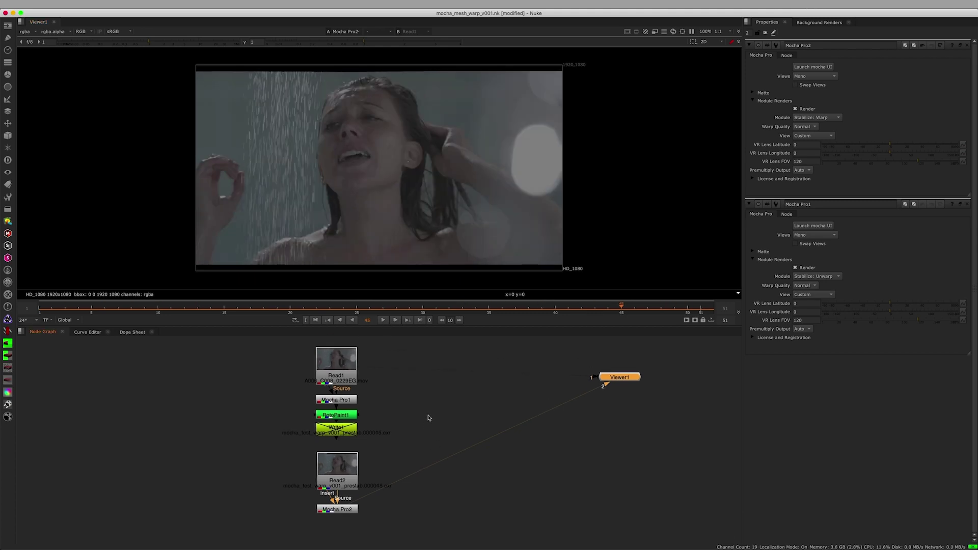